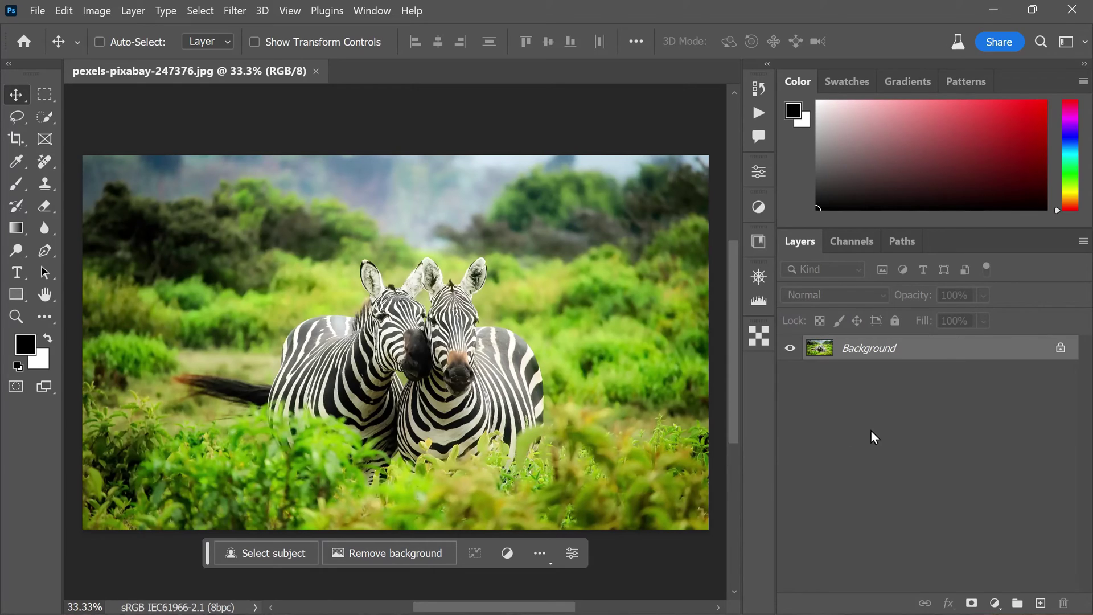
- Turn on Super Zoom in the zebra photo's Neural Filters
click(234, 10)
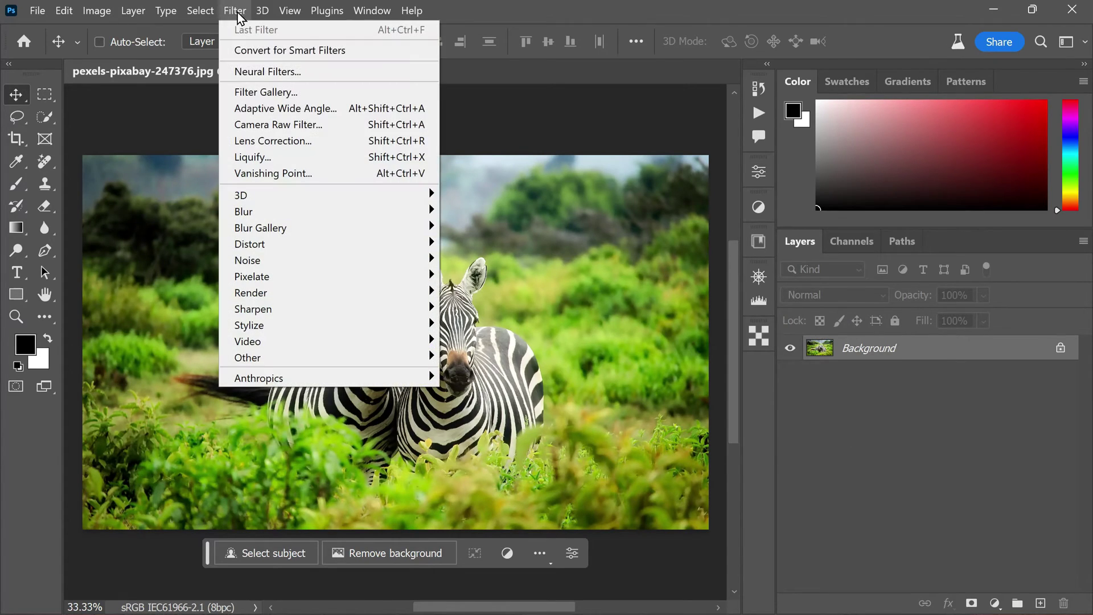
click(271, 76)
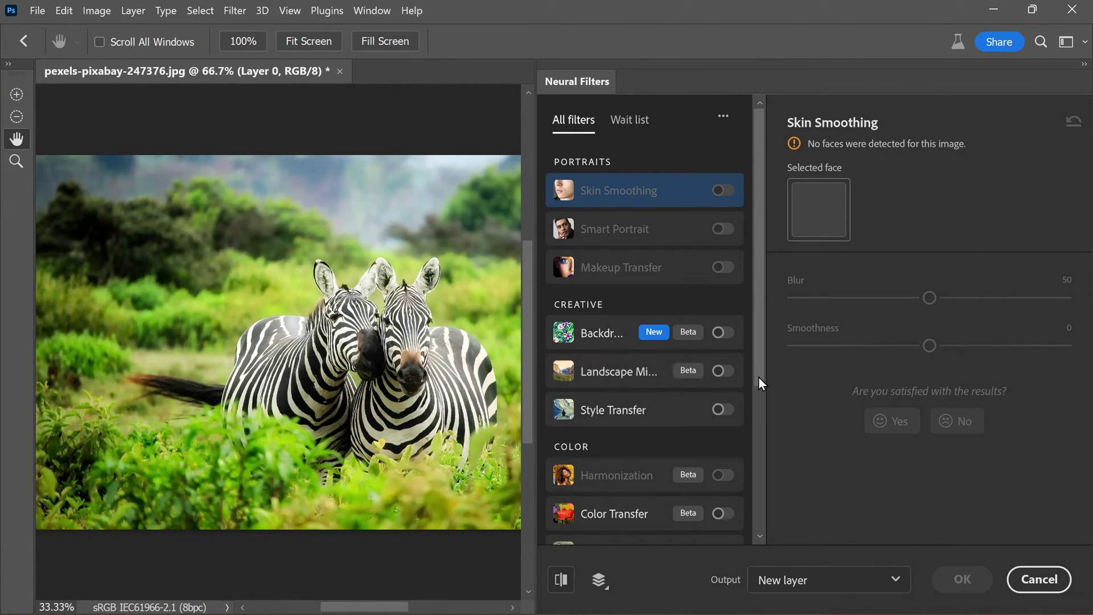
drag(759, 382, 751, 518)
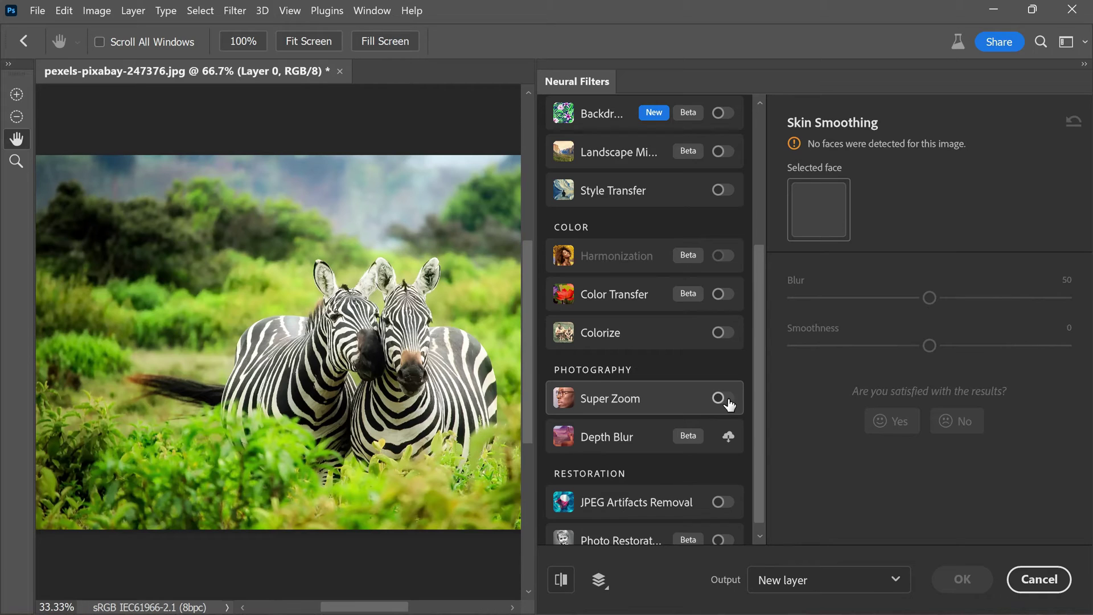
click(722, 399)
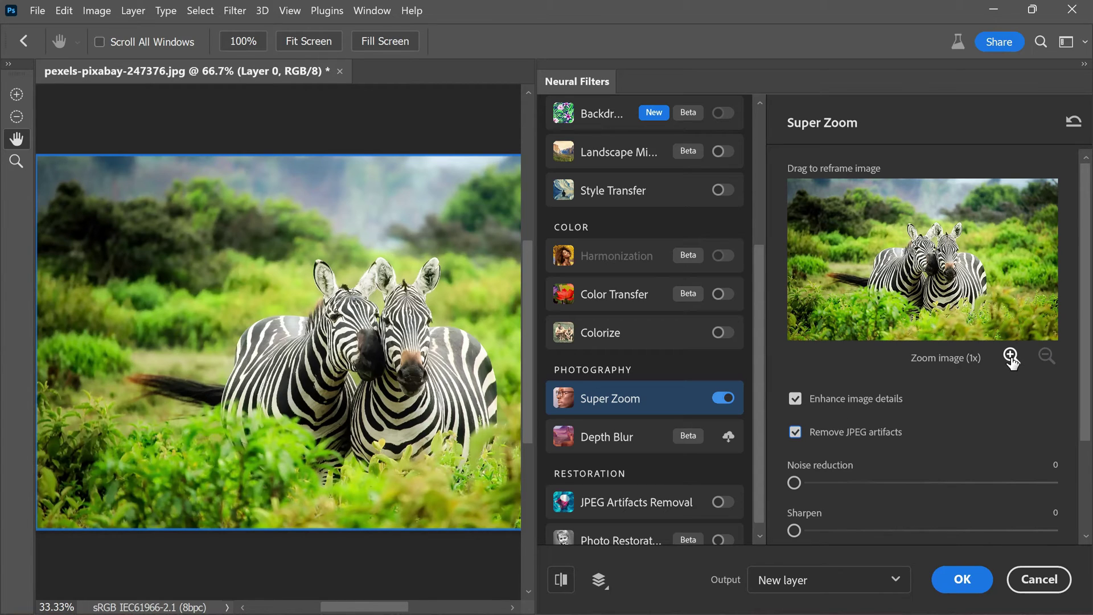
- Magnify the Super Zoom preview to 2x and centre it on the zebras
click(1010, 357)
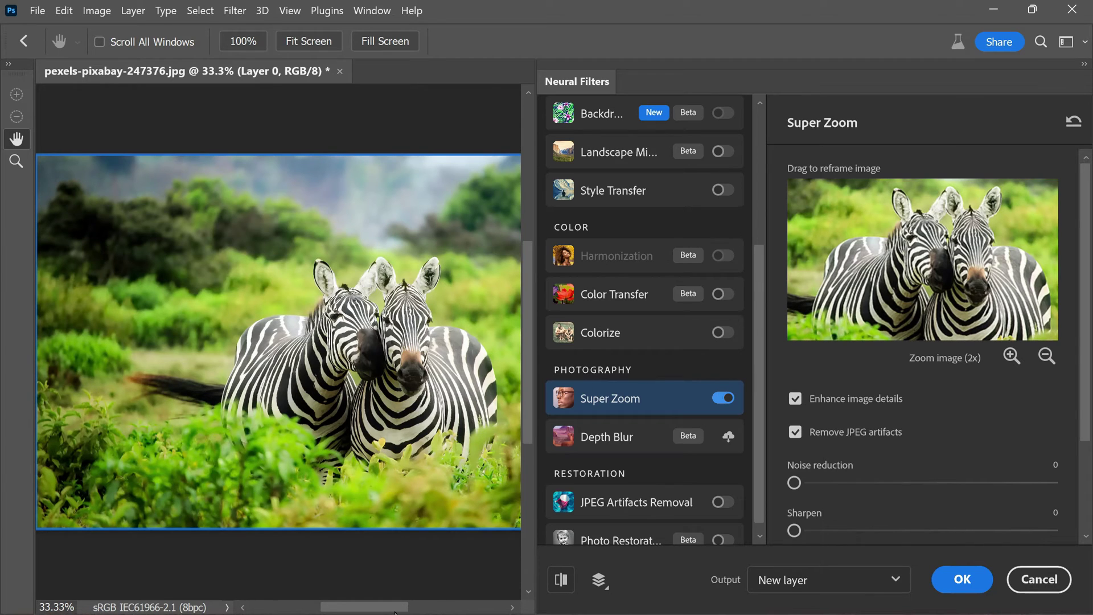
drag(395, 608, 411, 610)
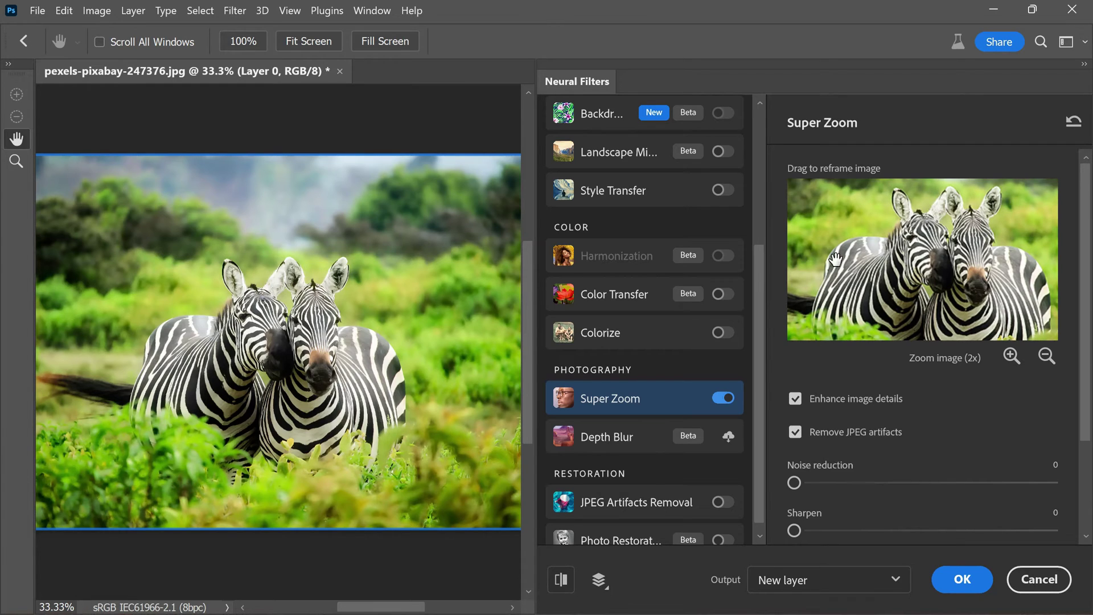
drag(978, 267, 921, 266)
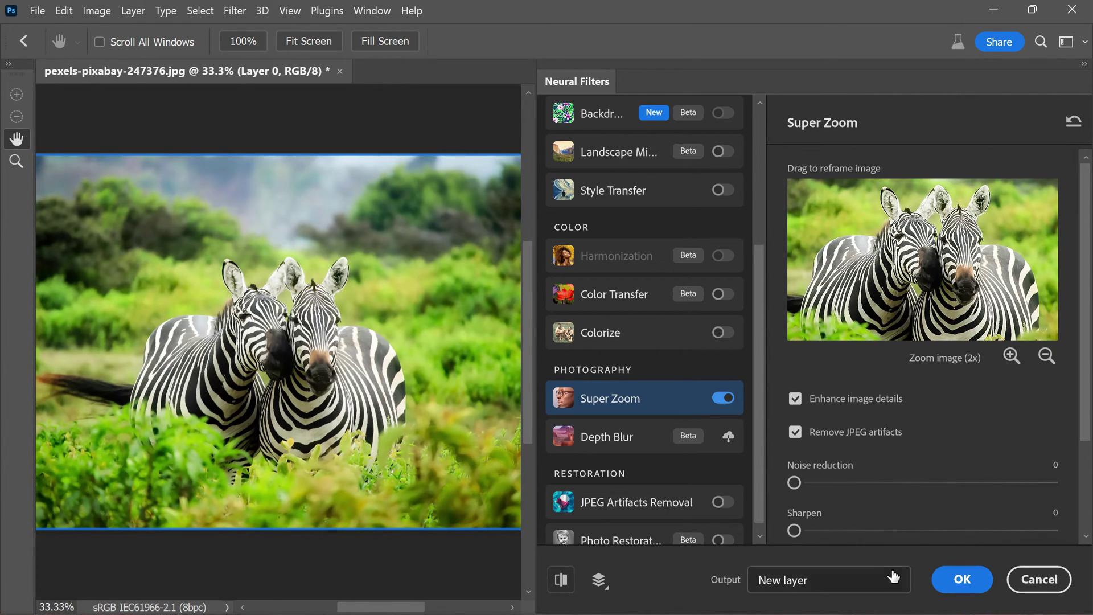
- Apply Super Zoom at 3x with output set to a new document
click(899, 590)
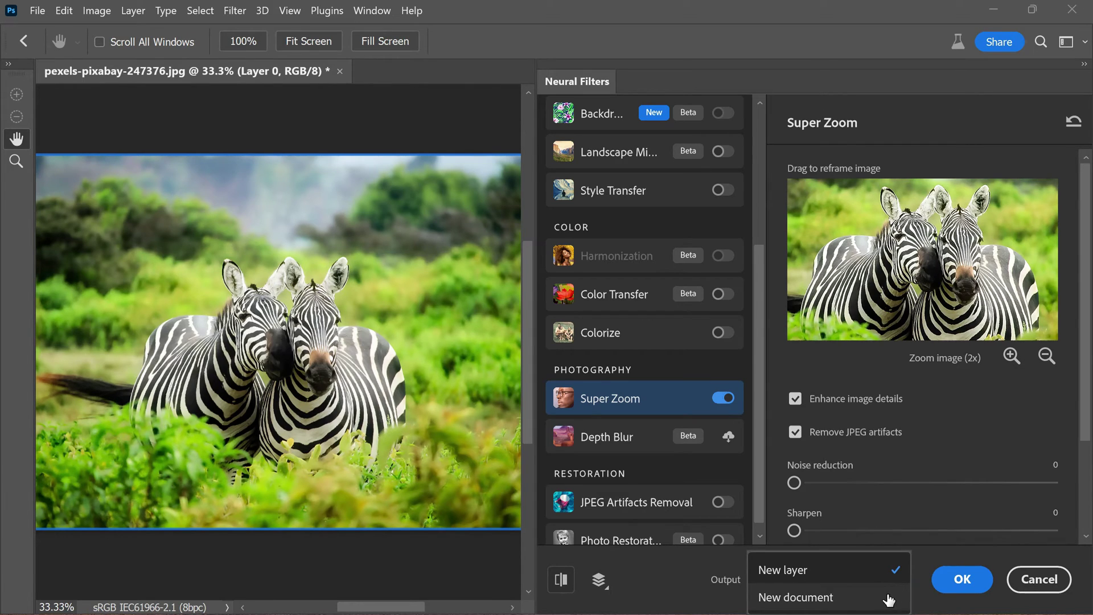
click(880, 597)
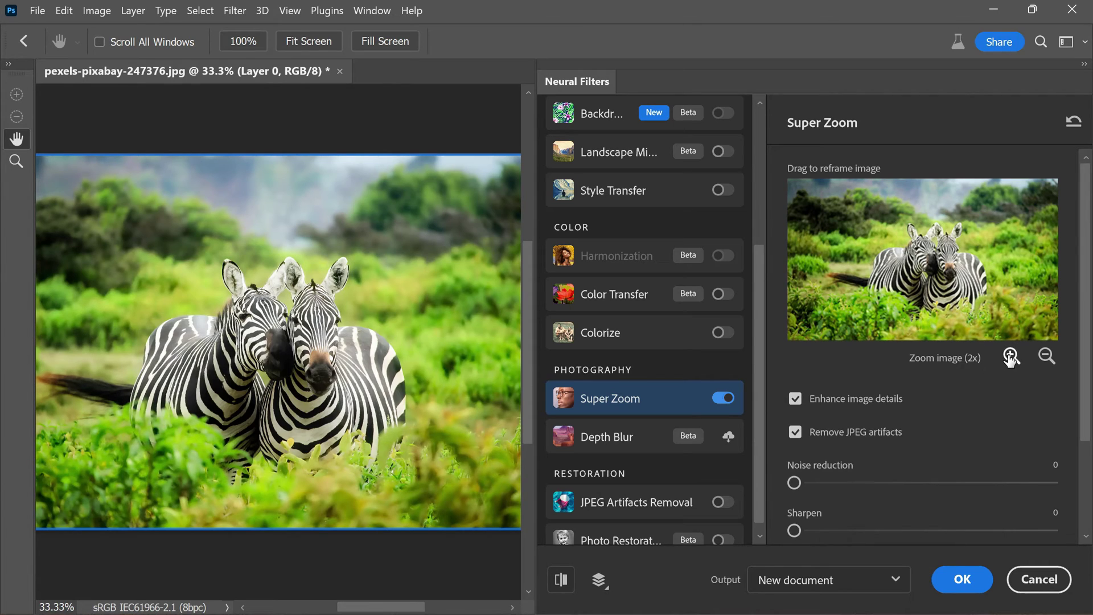
click(1011, 357)
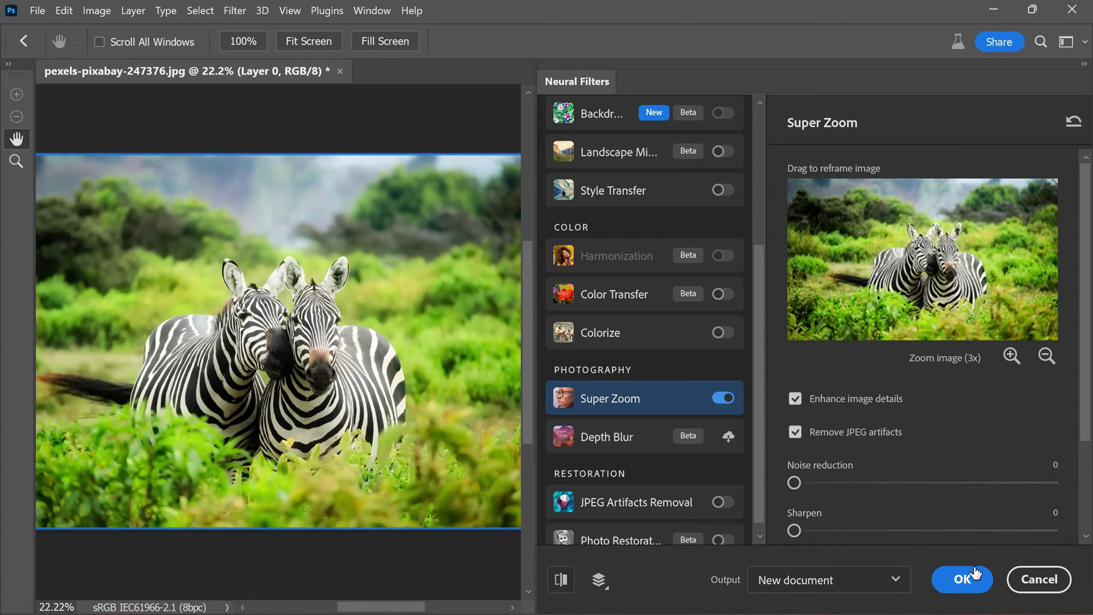
click(966, 581)
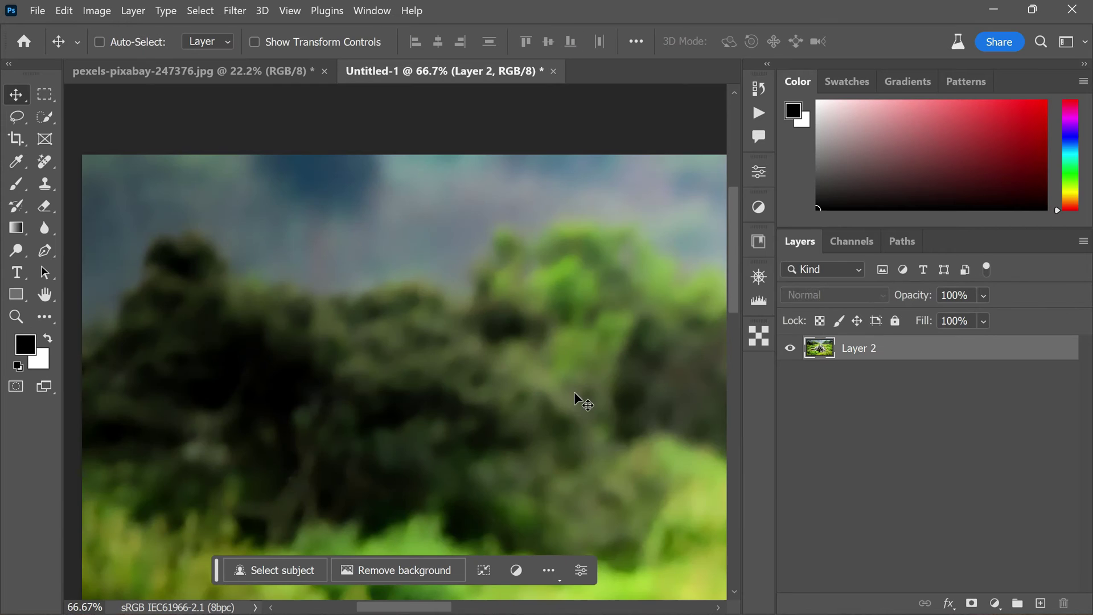
scroll(467, 313, down, 2)
scroll(447, 325, down, 3)
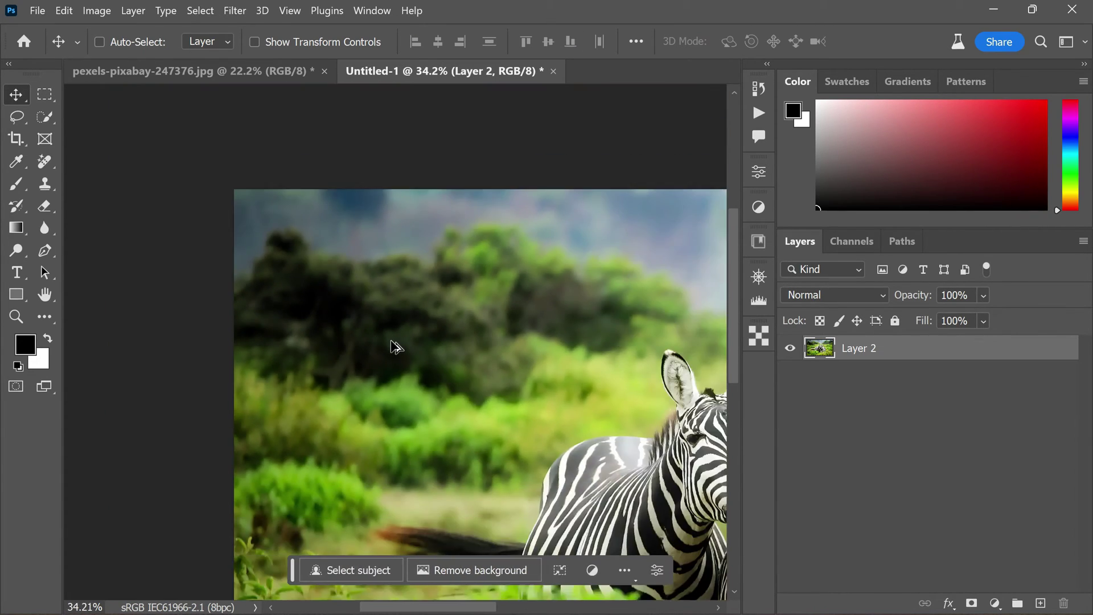
scroll(395, 346, down, 3)
scroll(315, 258, up, 2)
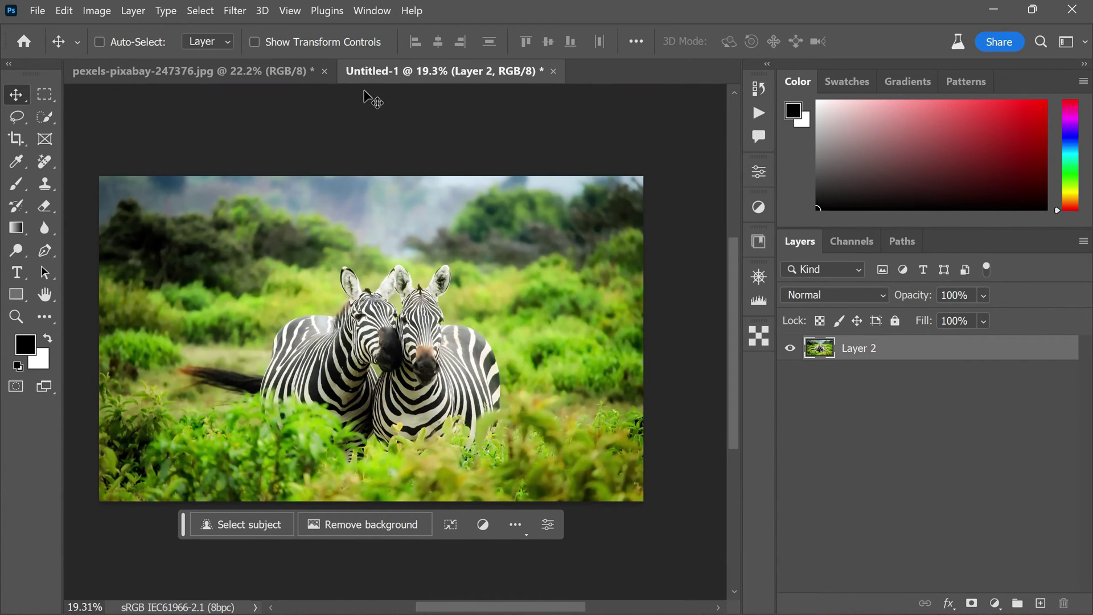
scroll(410, 340, left, 1)
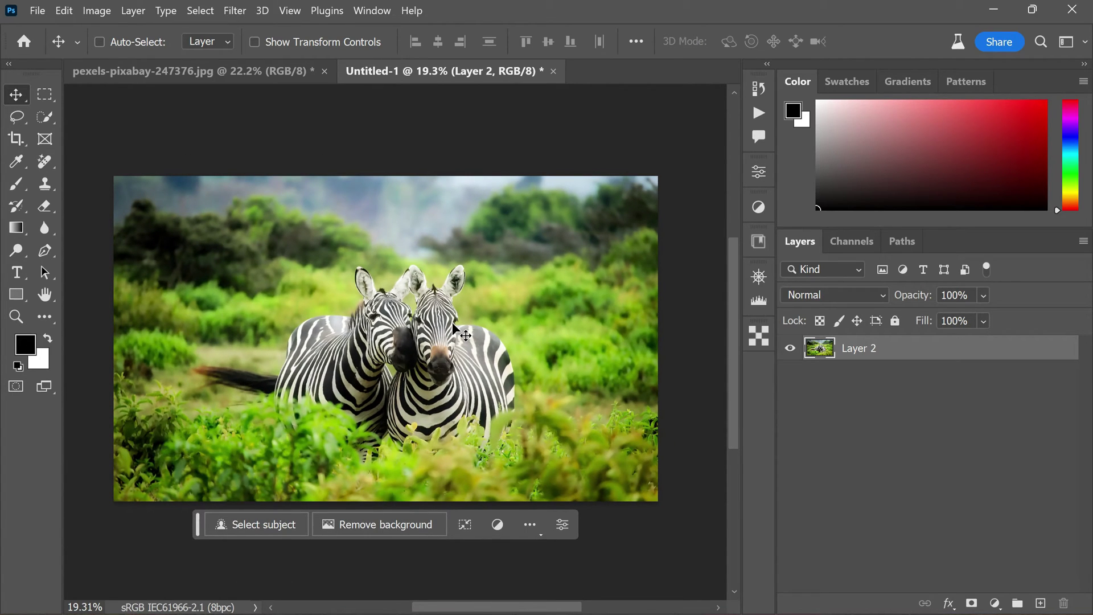
- Pan across the magnified zebra faces after dismissing the background-layer warning
click(196, 72)
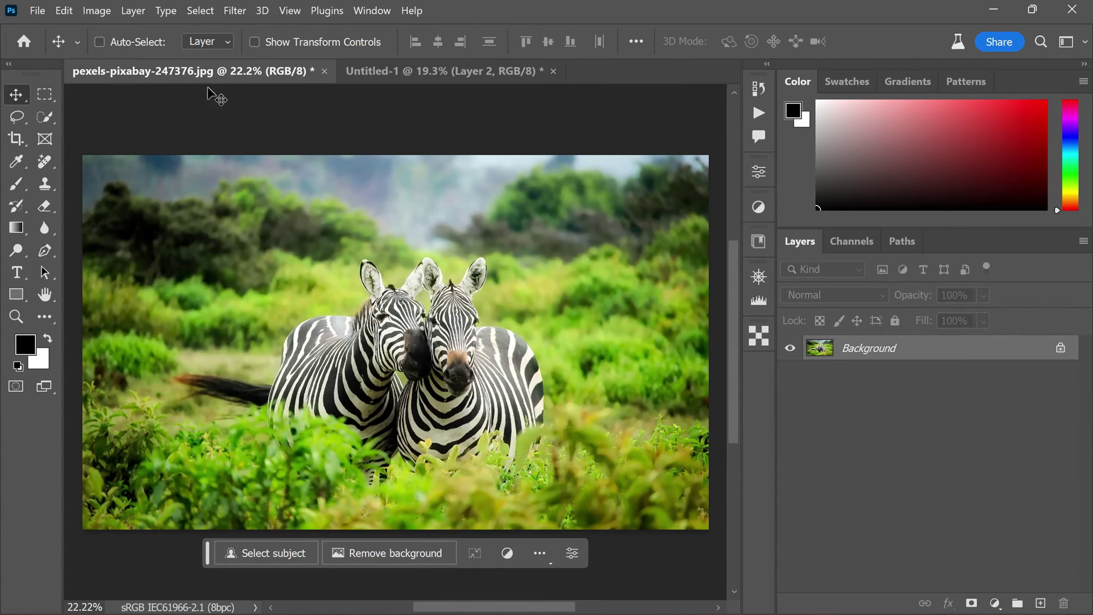
scroll(462, 355, up, 2)
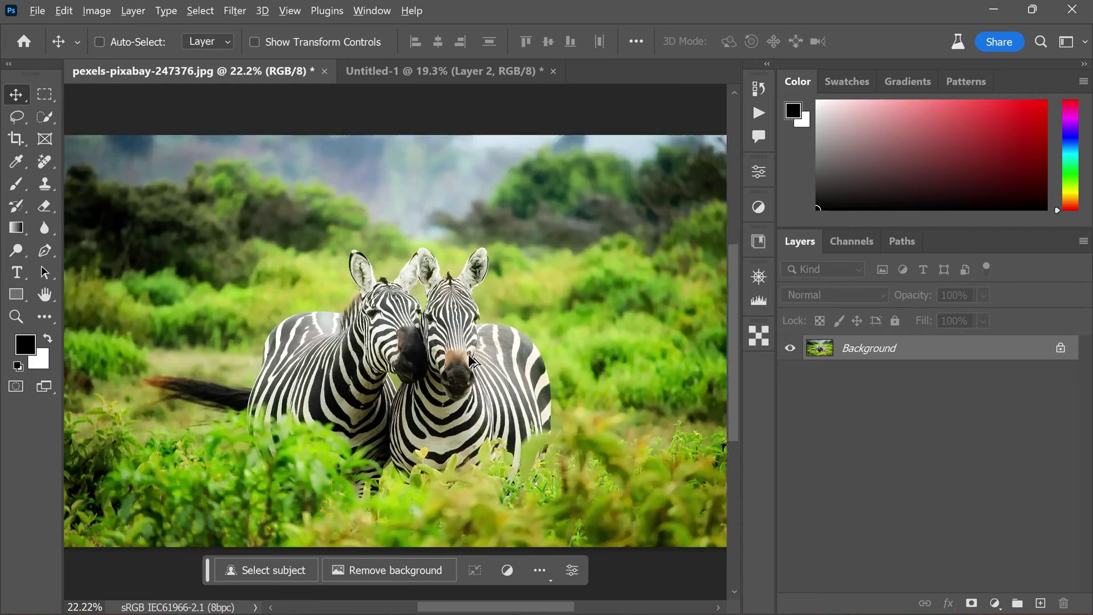
scroll(458, 350, up, 5)
scroll(449, 349, up, 1)
scroll(453, 344, up, 1)
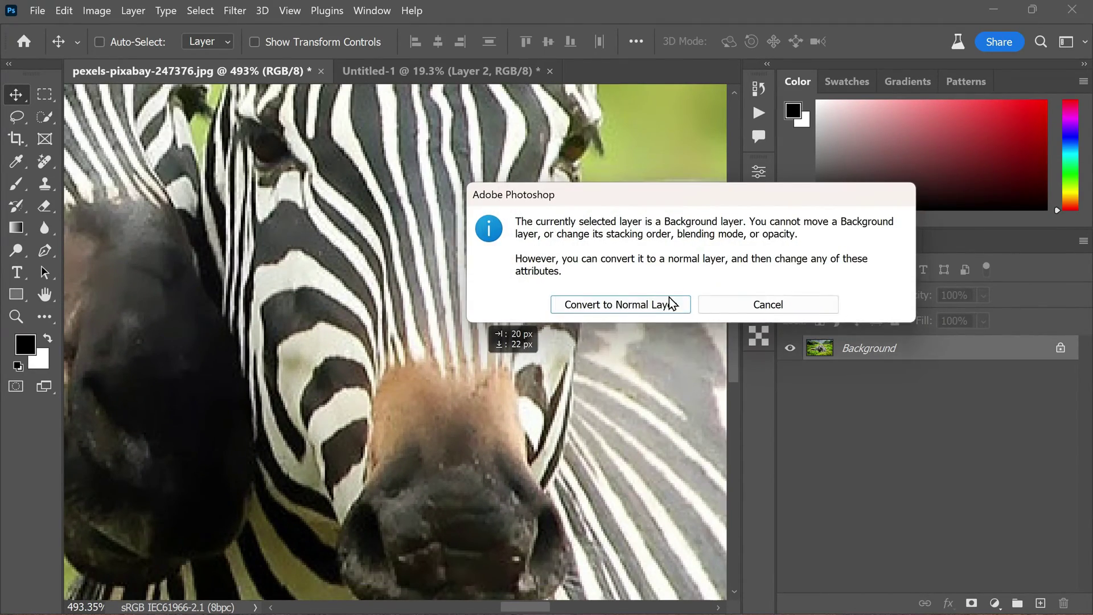
key(Escape)
mouse_move(471, 309)
mouse_down()
mouse_move(737, 474)
mouse_move(611, 315)
mouse_up()
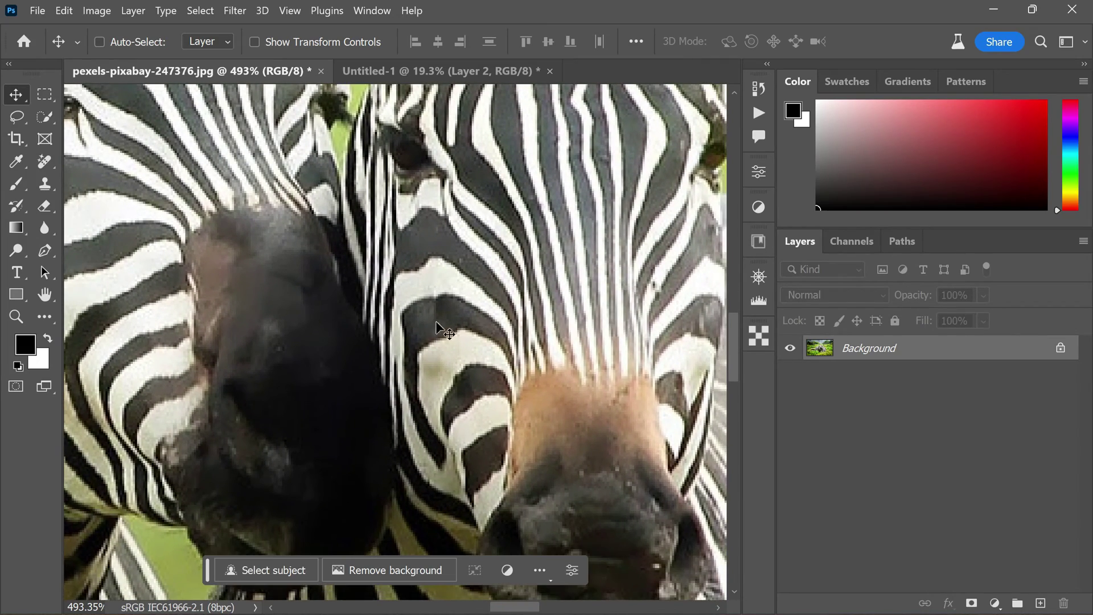
- Inspect the zebras' ears in Untitled-1, then return to the original photo
click(467, 69)
scroll(419, 235, up, 5)
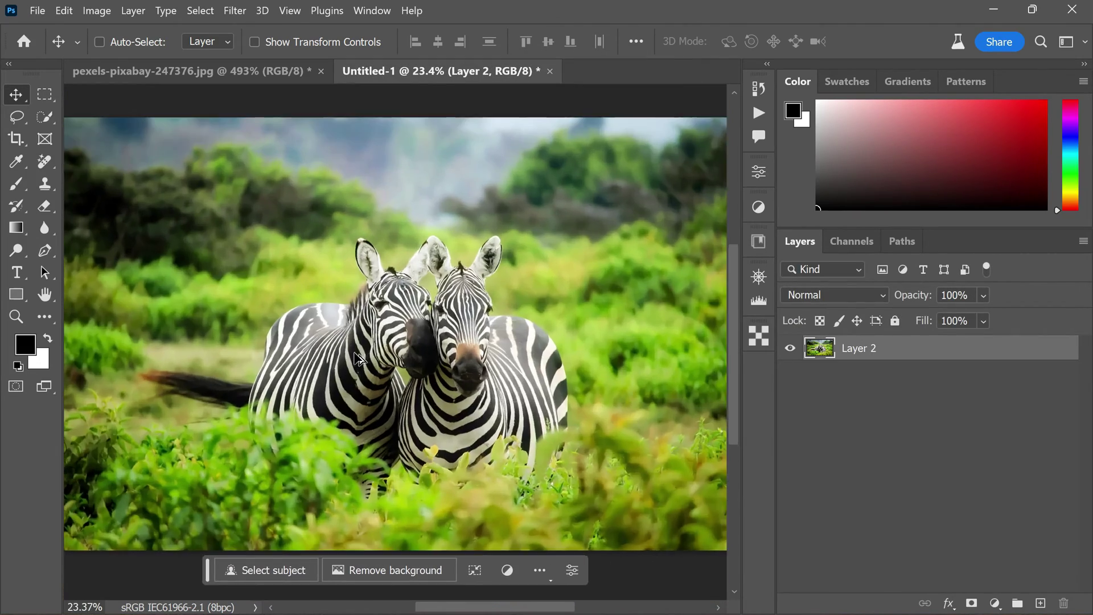
scroll(580, 325, up, 1)
scroll(581, 325, down, 1)
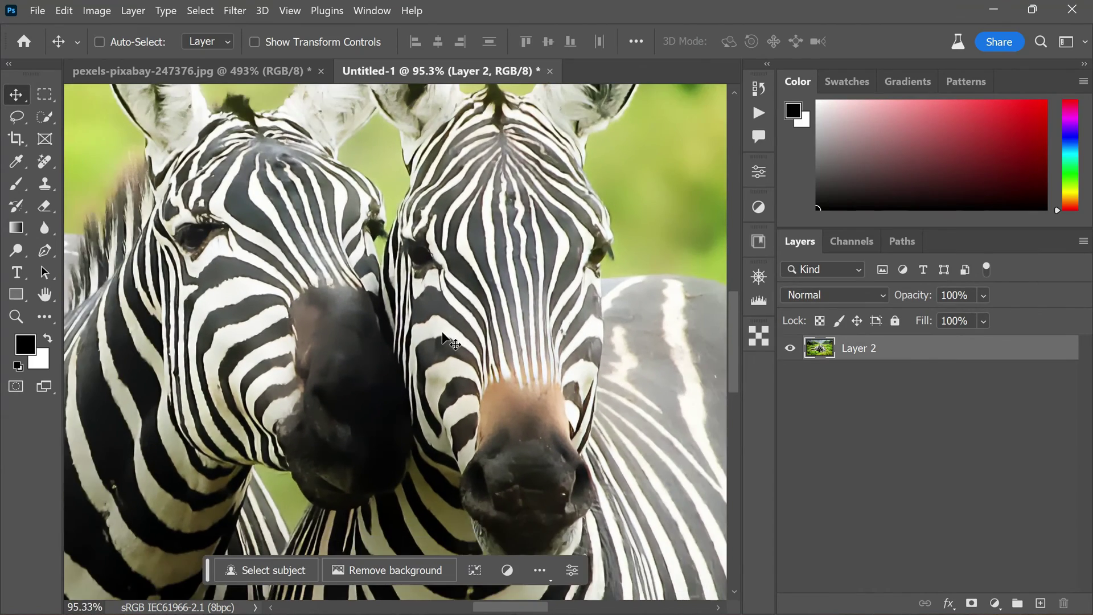
scroll(461, 329, up, 3)
drag(422, 321, 432, 293)
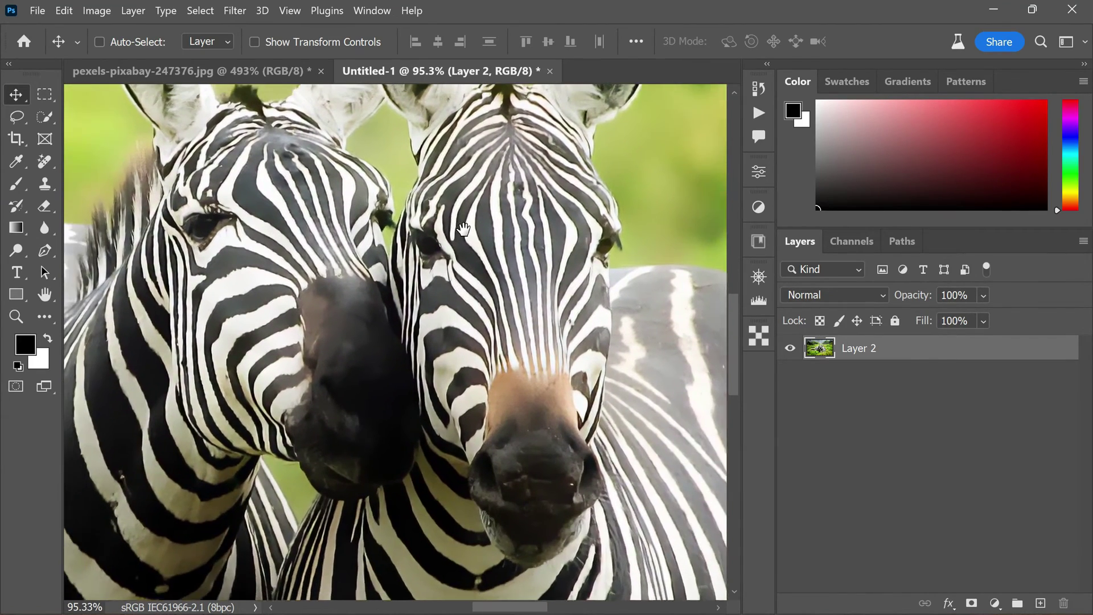
scroll(435, 295, down, 2)
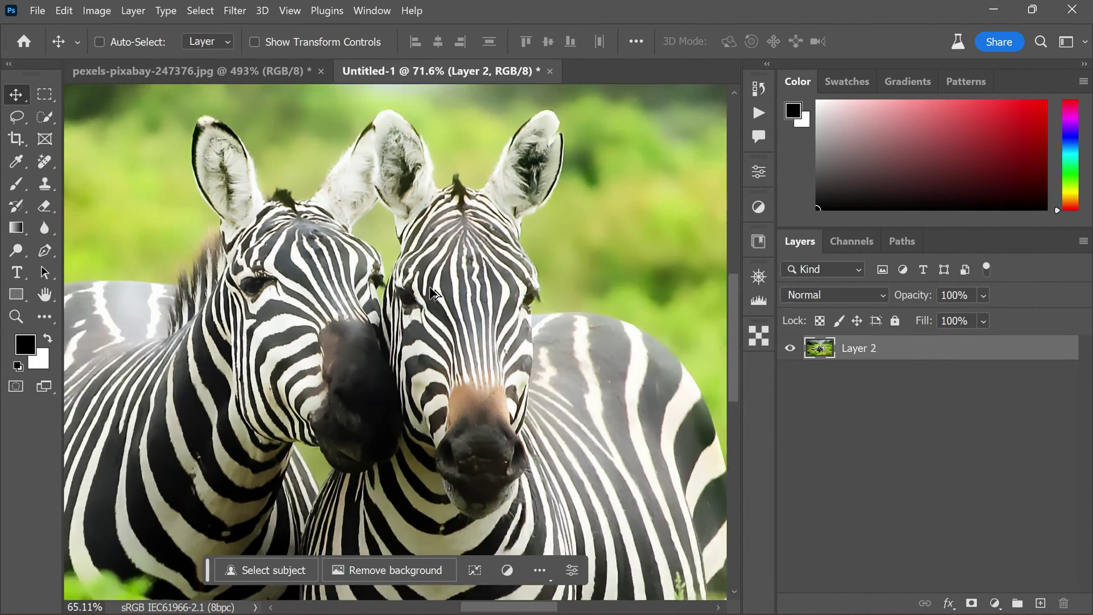
scroll(435, 295, down, 4)
key(ctrl+Tab)
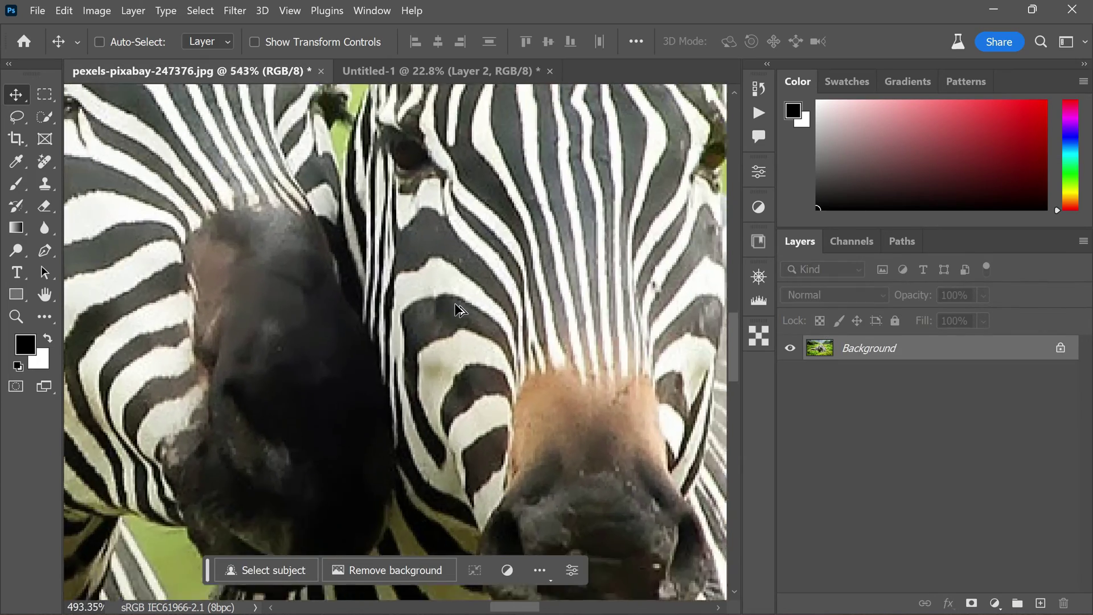
scroll(456, 305, down, 2)
scroll(461, 307, down, 3)
scroll(467, 304, down, 2)
scroll(468, 305, down, 1)
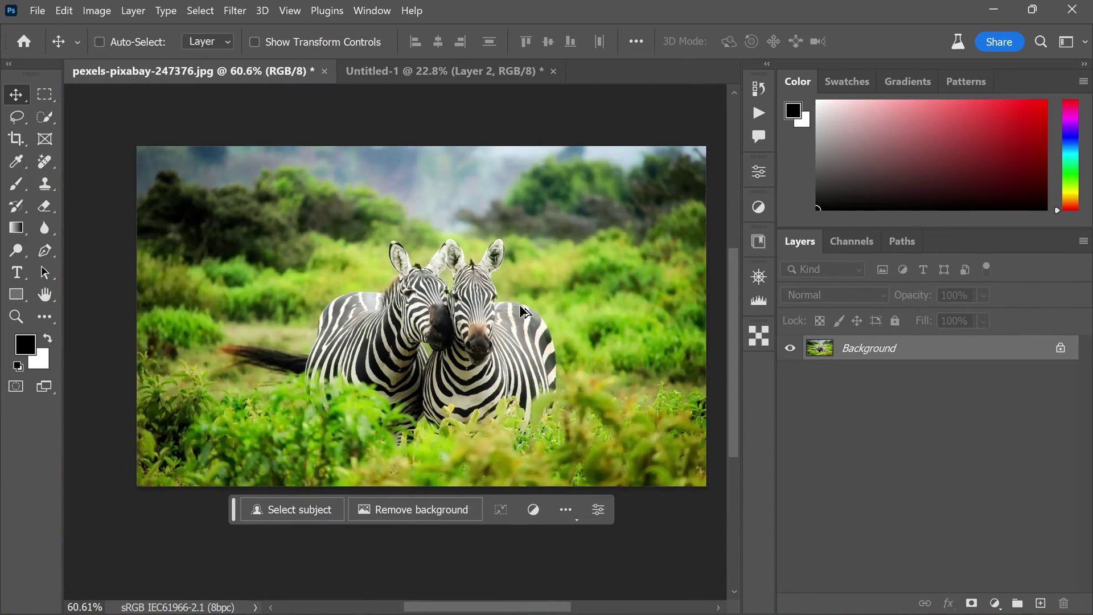
scroll(524, 309, up, 1)
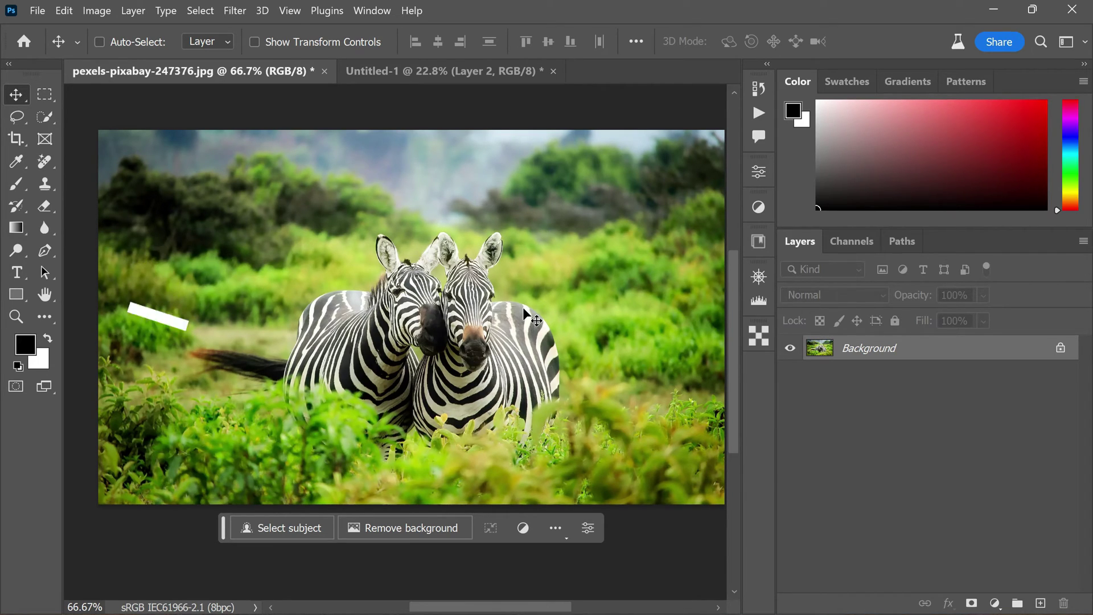
- Confirm the original measures 2200 × 1315 px in Image Size, then bring Untitled-1 forward
key(ctrl)
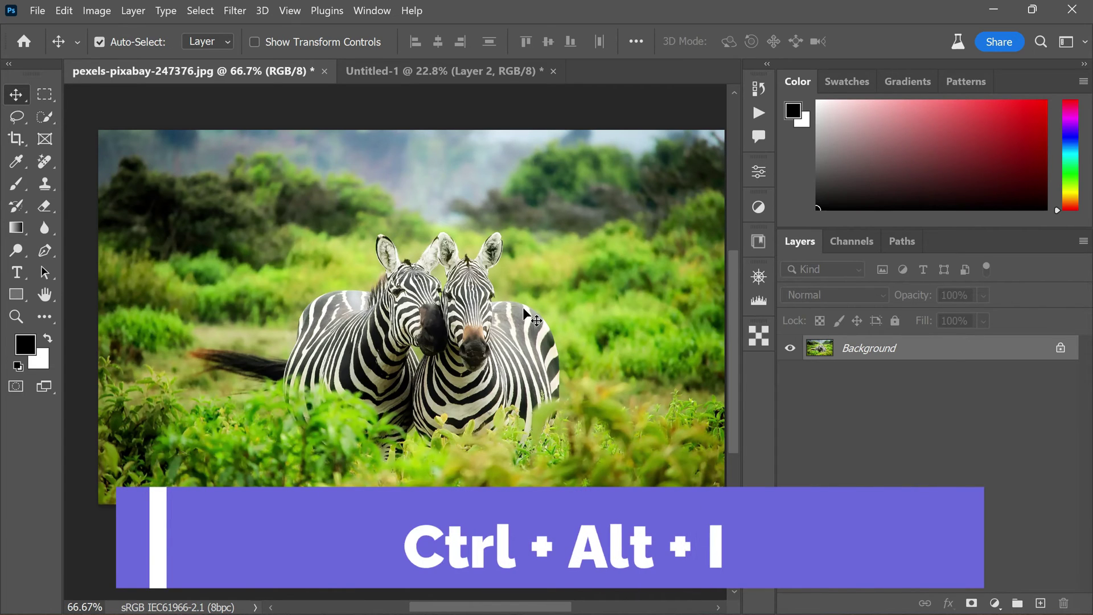
key(ctrl+alt+i)
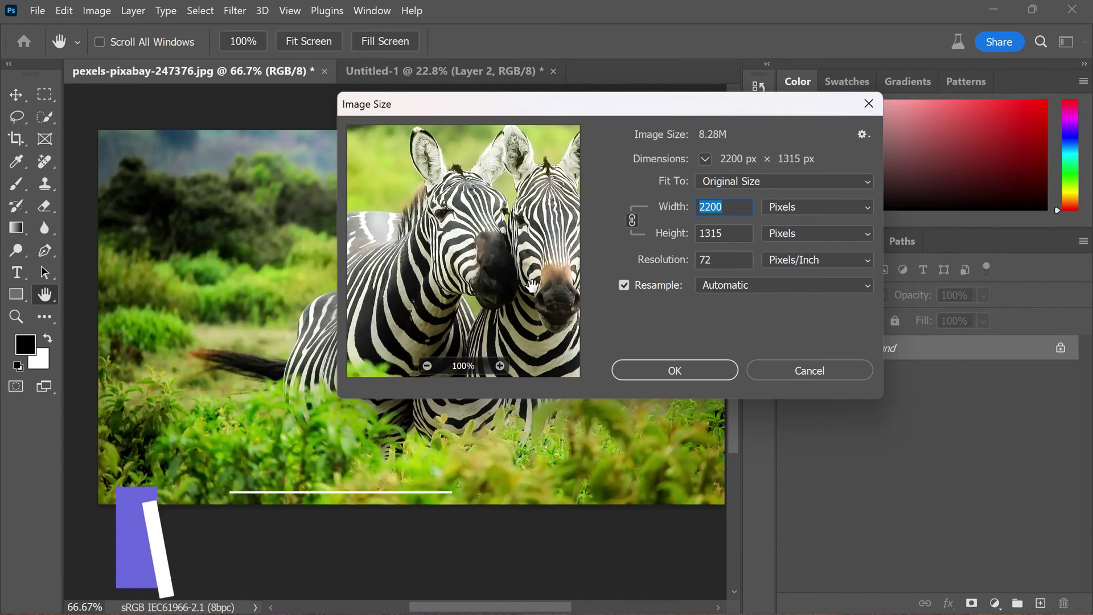
drag(602, 115, 416, 226)
click(539, 319)
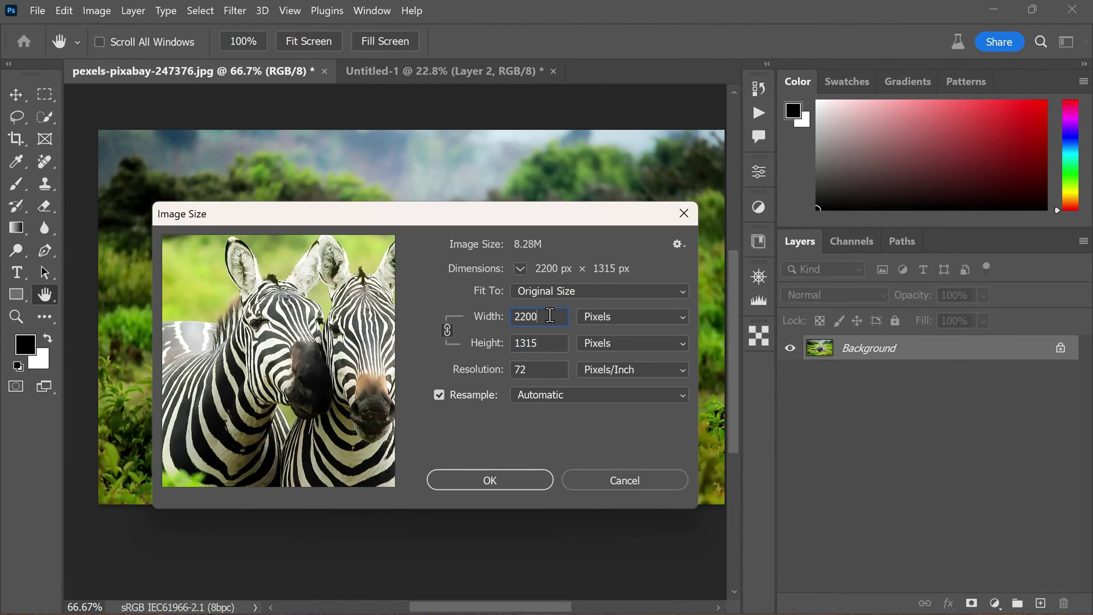
click(512, 481)
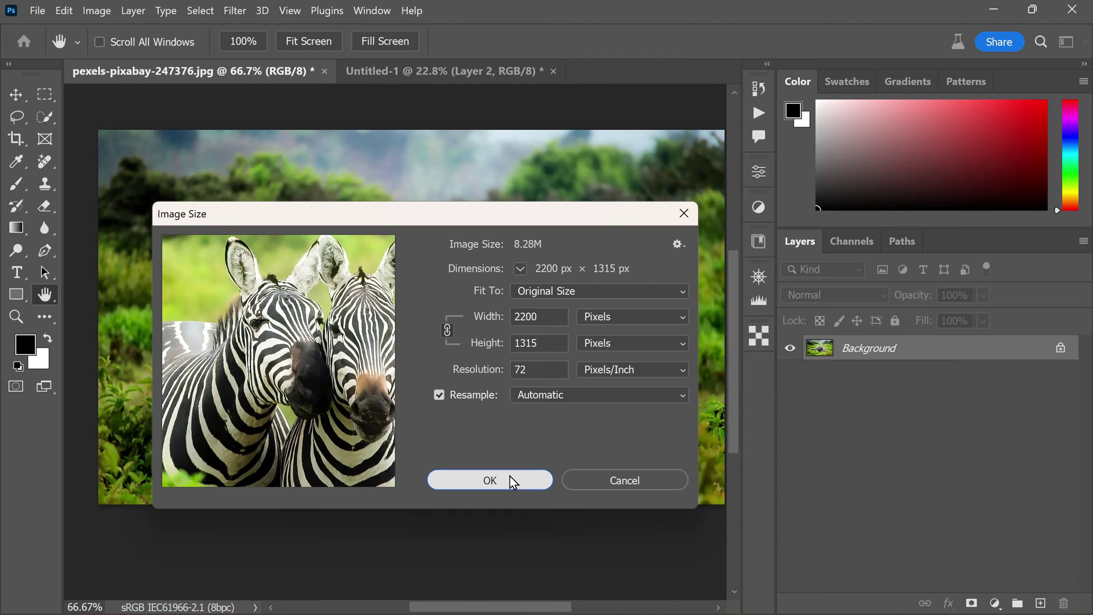
click(463, 77)
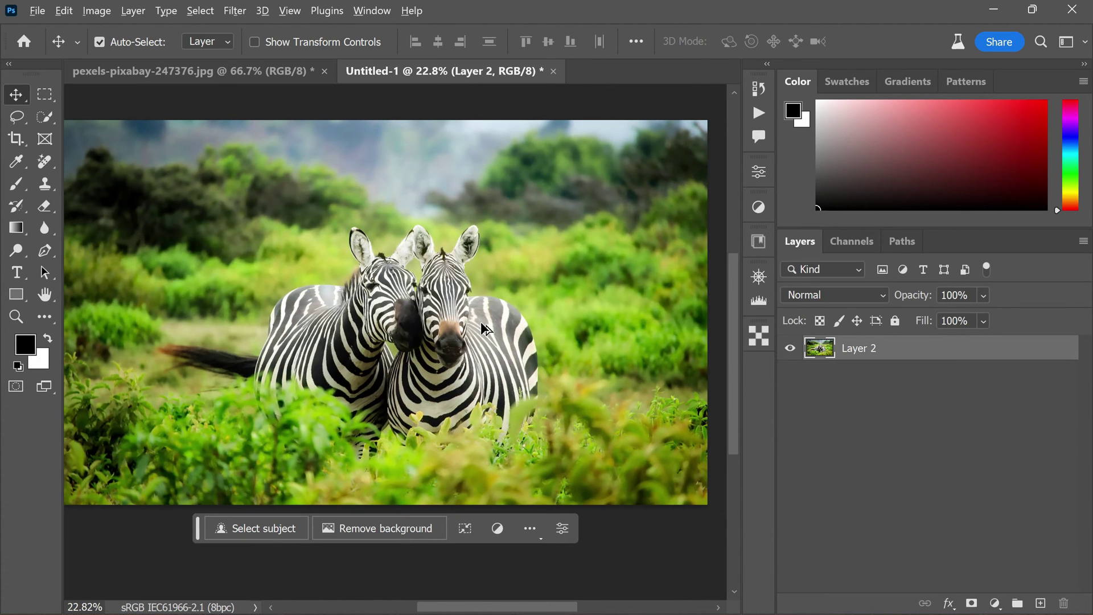
key(ctrl+alt+i)
click(547, 319)
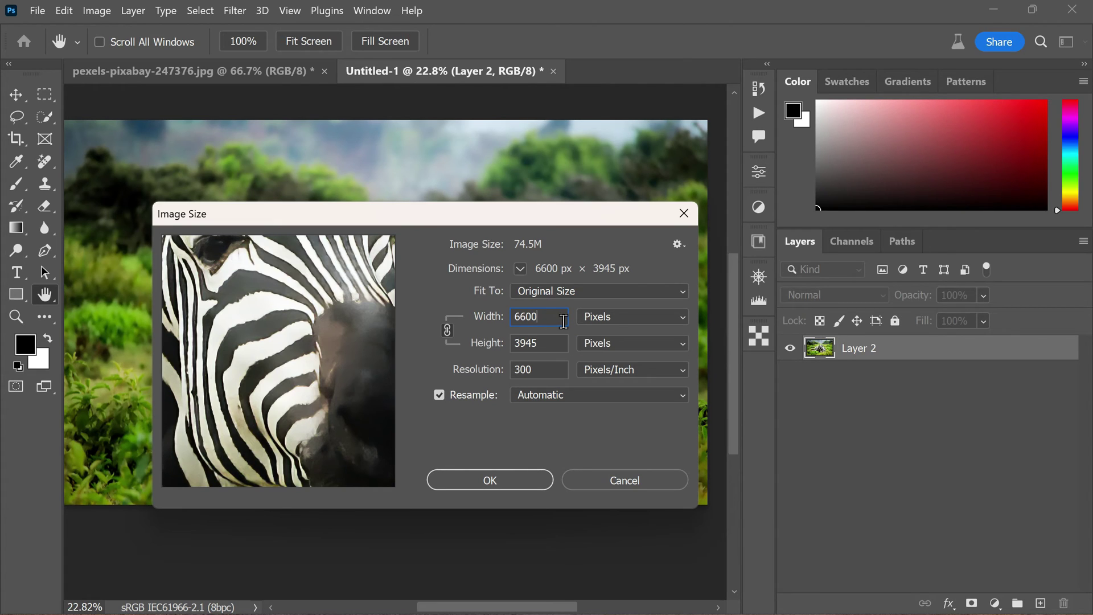
click(578, 476)
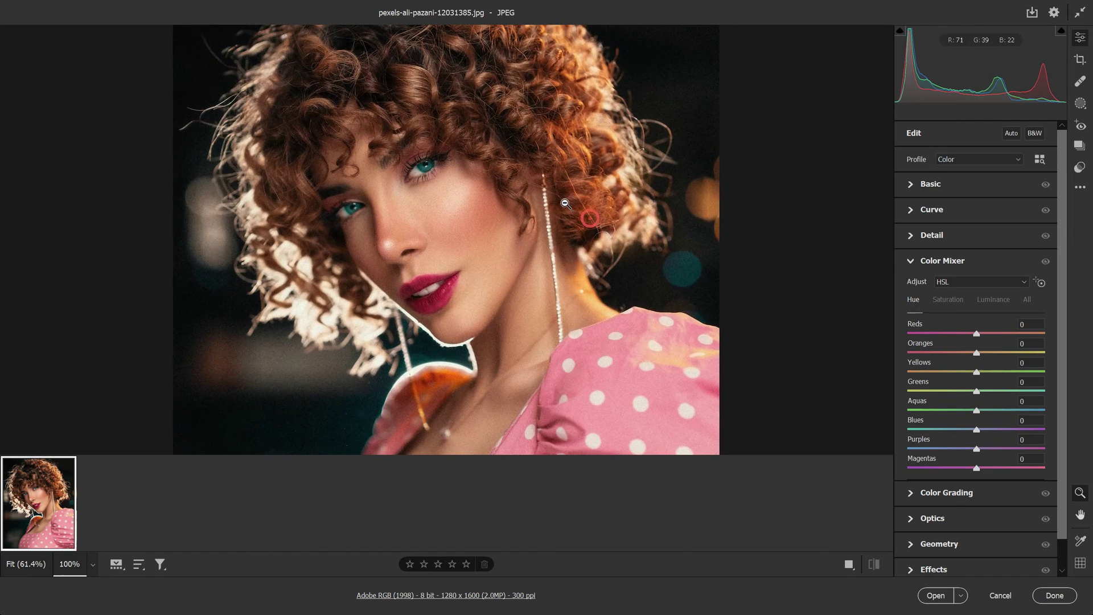
- Enhance the portrait with Super Resolution ticked after toggling it to compare
right_click(578, 218)
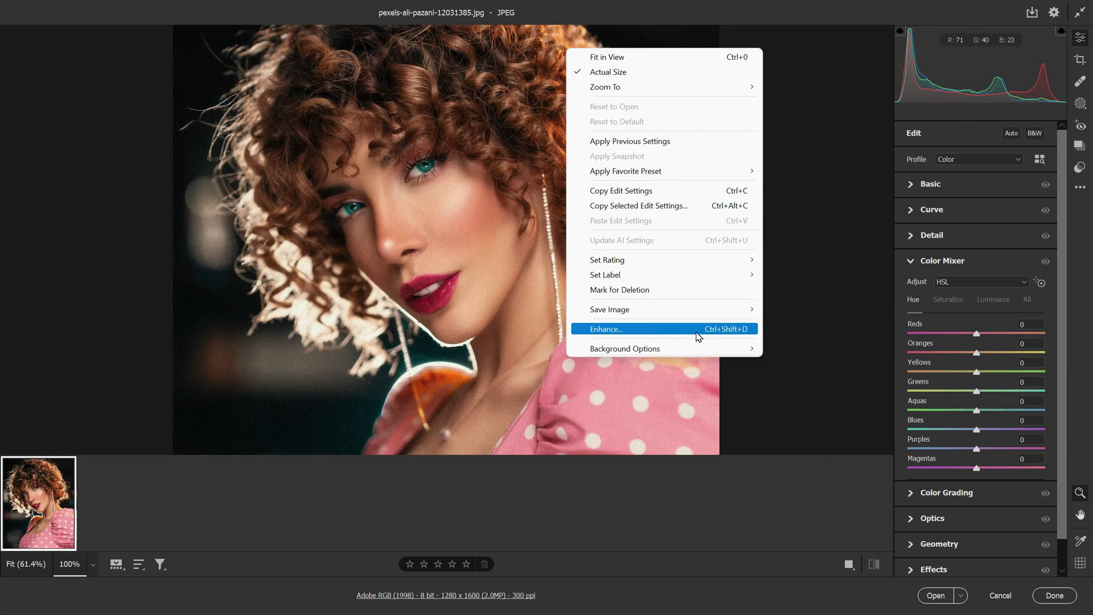
click(675, 332)
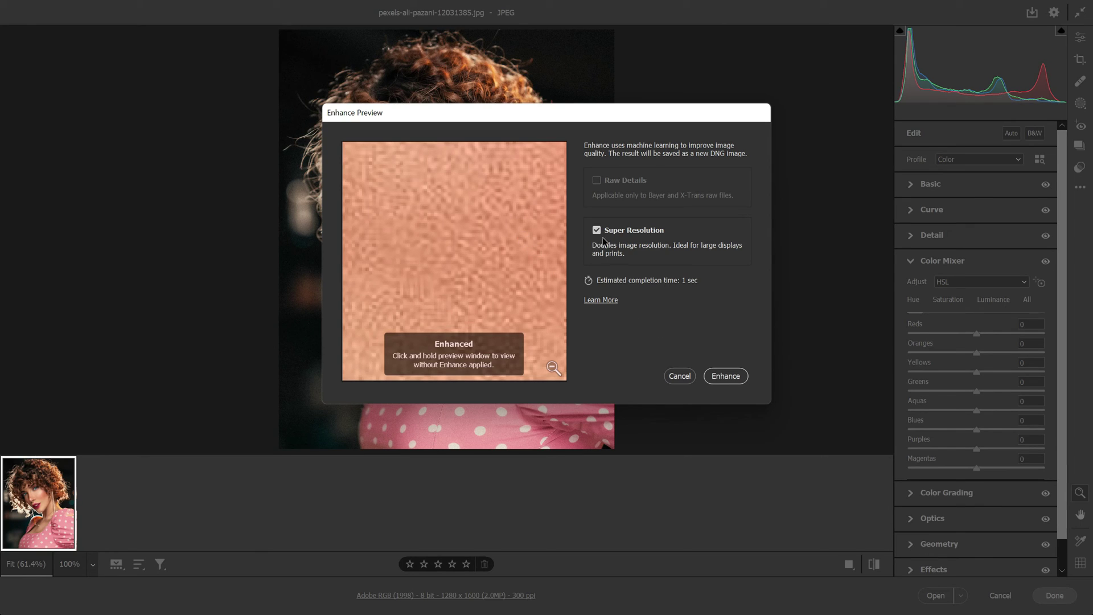
click(596, 231)
click(597, 231)
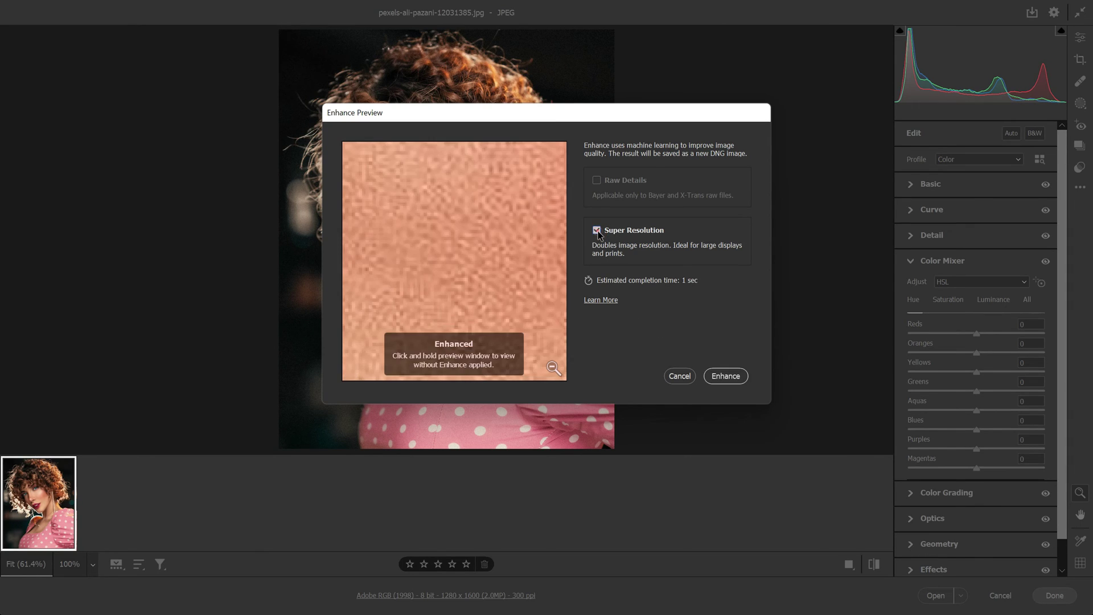
click(597, 231)
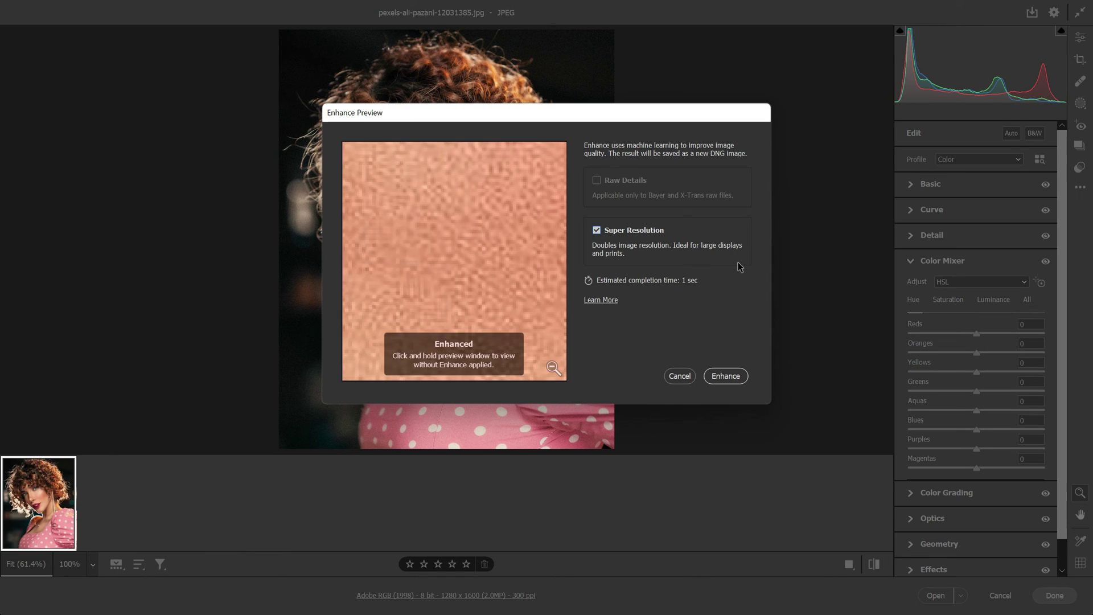
click(740, 379)
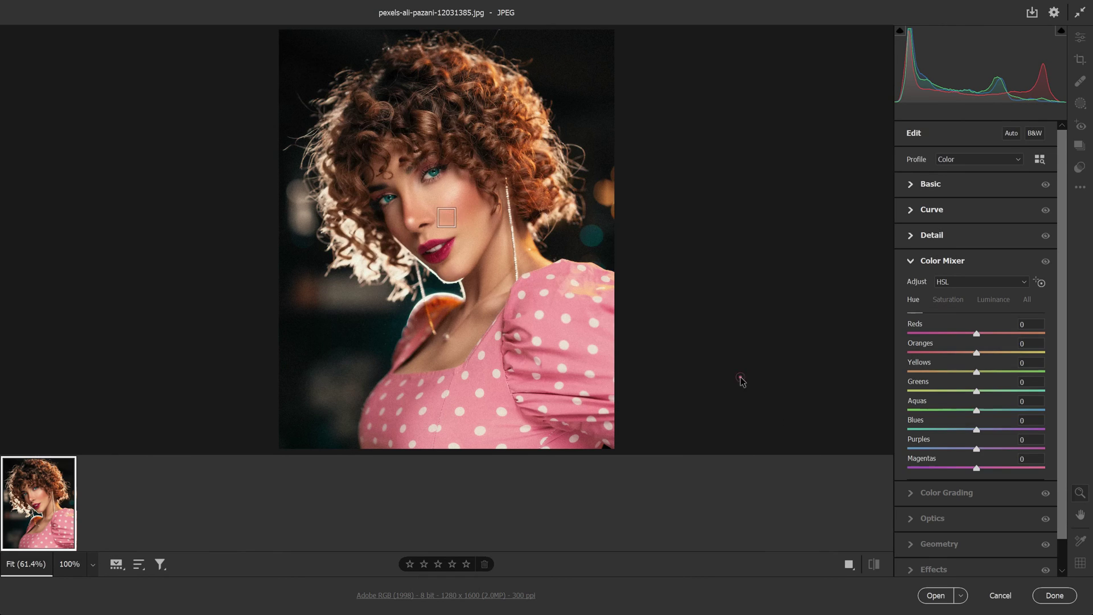